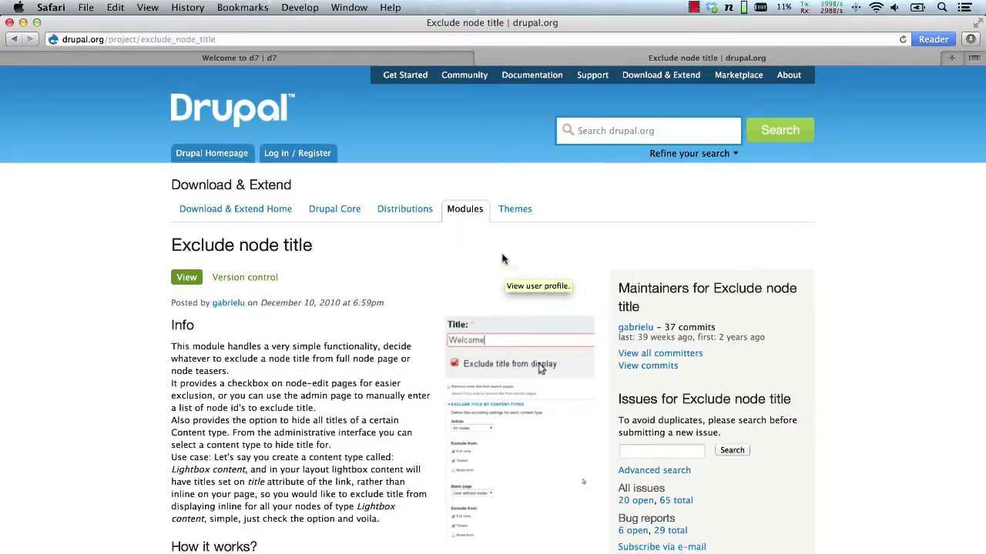
# Enable the Exclude node title module in the d7 site's module list and save the configuration
pyautogui.click(278, 57)
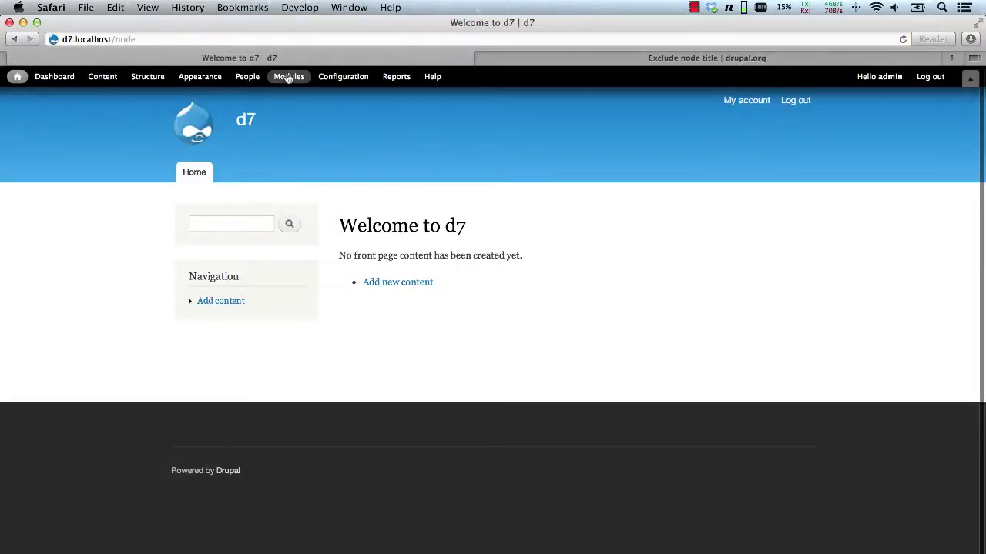
pyautogui.click(288, 76)
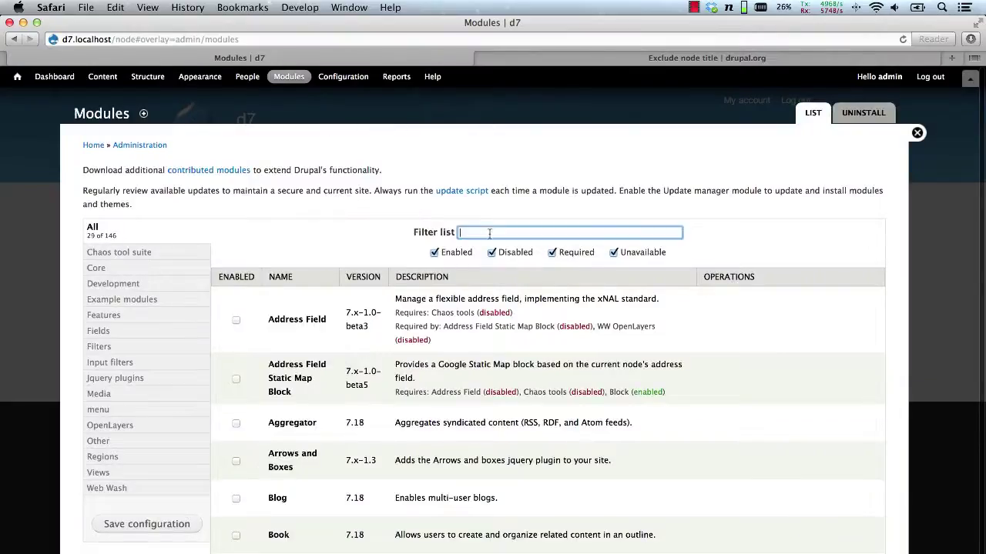
pyautogui.write('exclu')
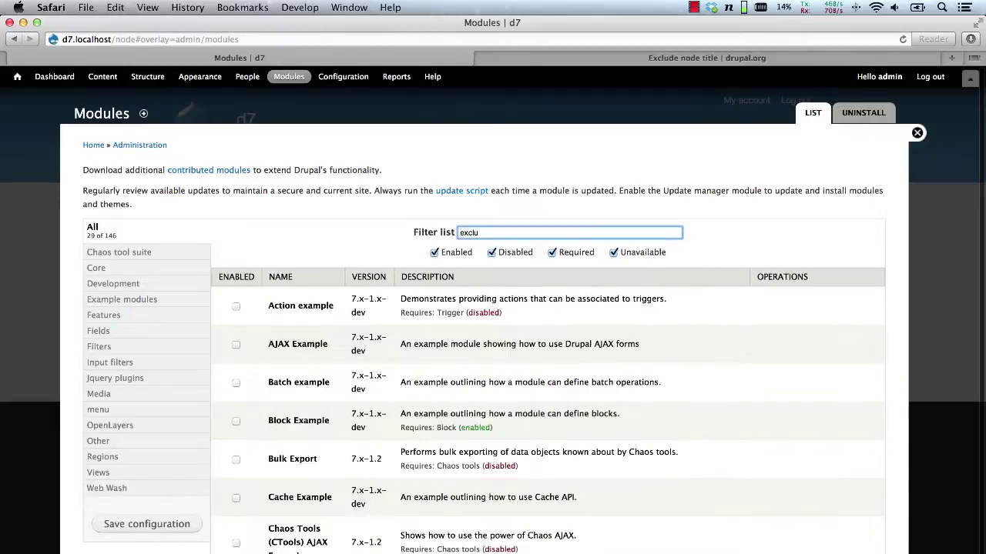
pyautogui.write('de')
pyautogui.click(236, 307)
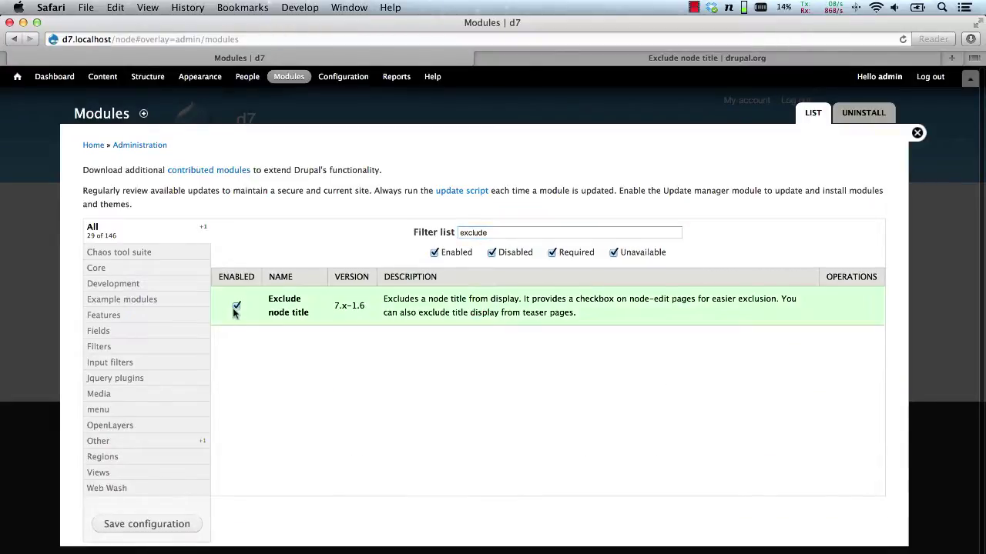
pyautogui.click(154, 527)
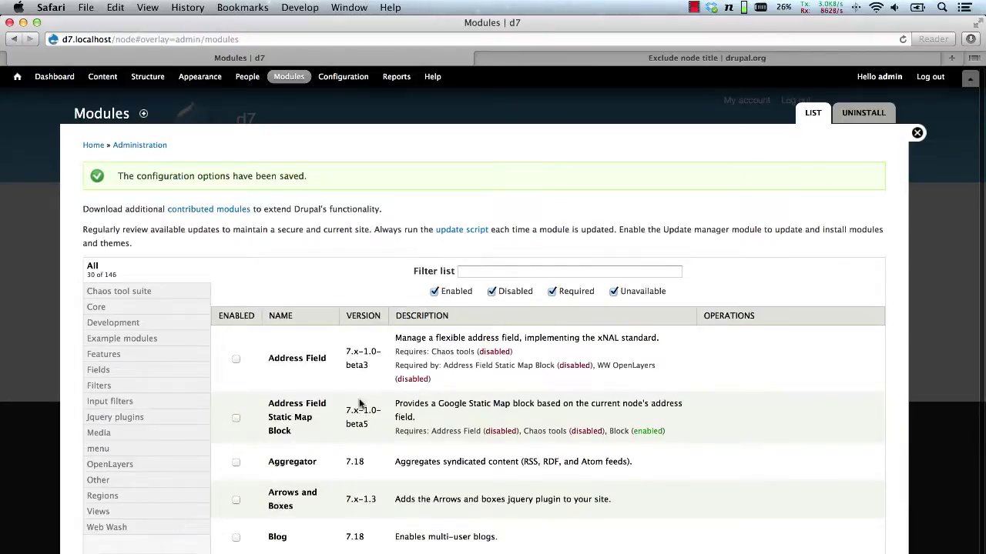
# Filter the module list by "exclude" and open the Exclude node title module's configuration page
pyautogui.click(486, 271)
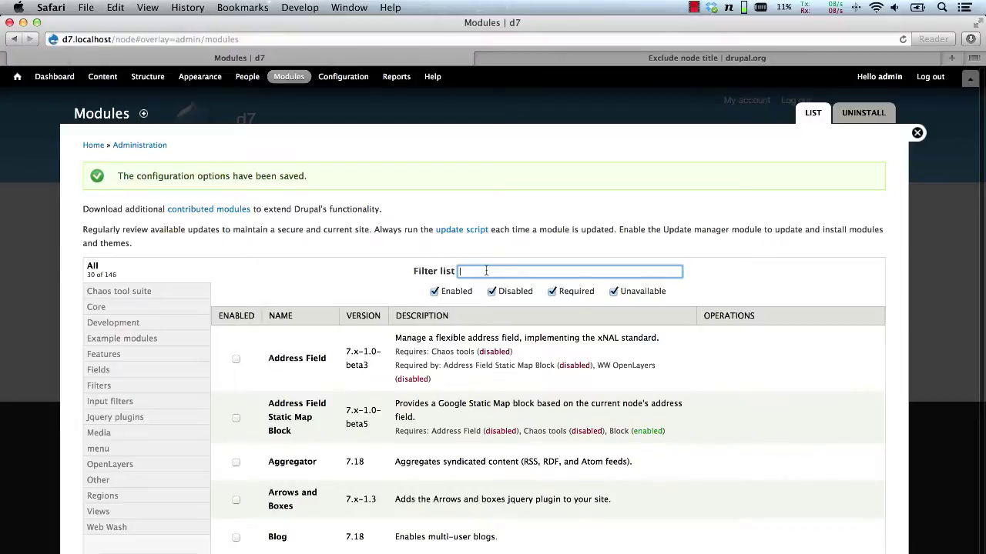
pyautogui.write('exclude')
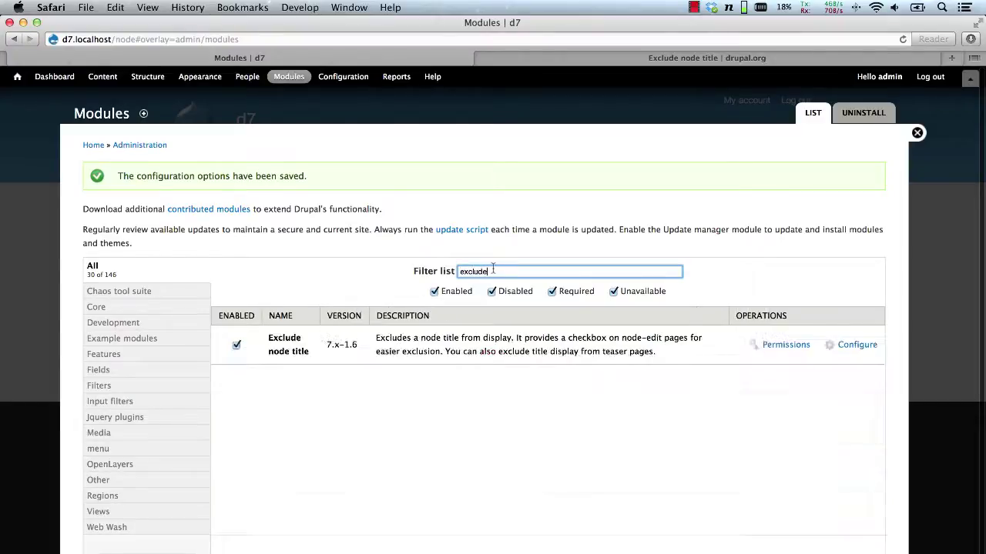
pyautogui.click(857, 345)
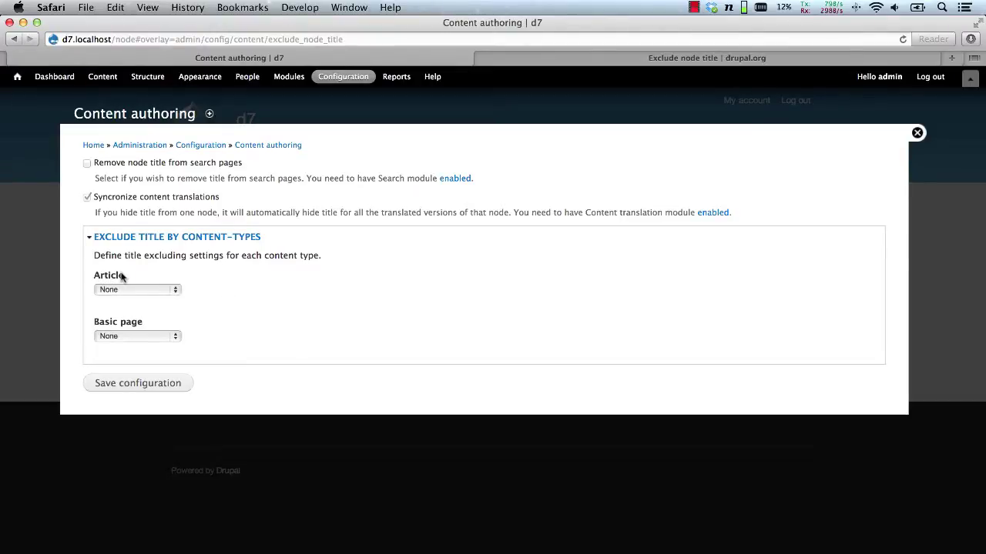
# Set title exclusion for Article to User defined nodes, excluding the title from Full content
pyautogui.click(158, 293)
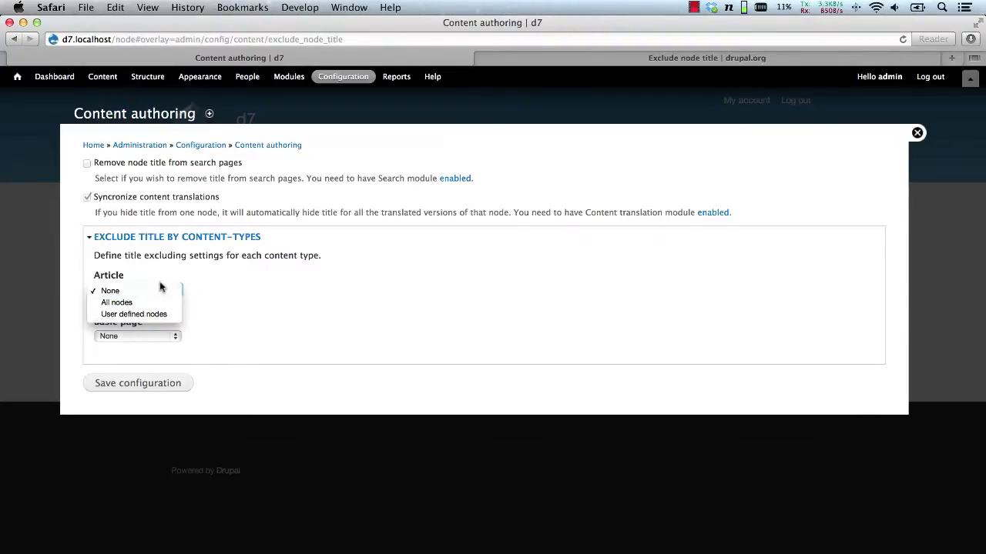
pyautogui.click(161, 315)
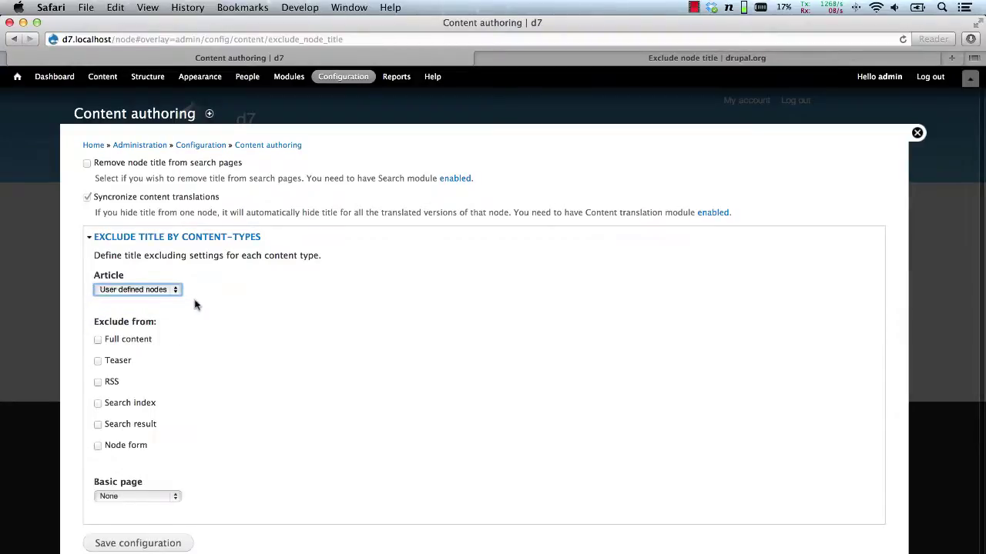
pyautogui.click(136, 340)
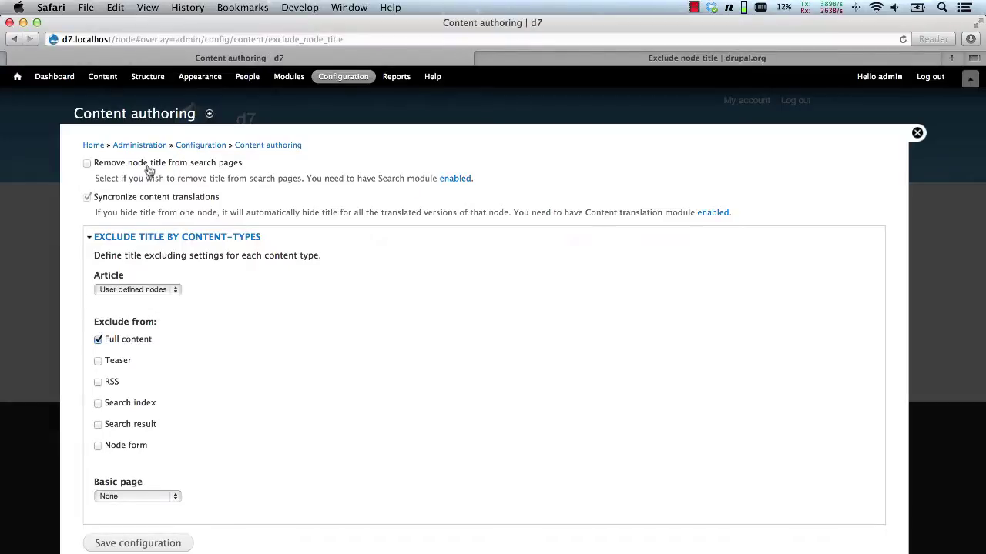
# Open the site in a separate browser tab and bring up the form for creating a new Article
pyautogui.click(19, 80)
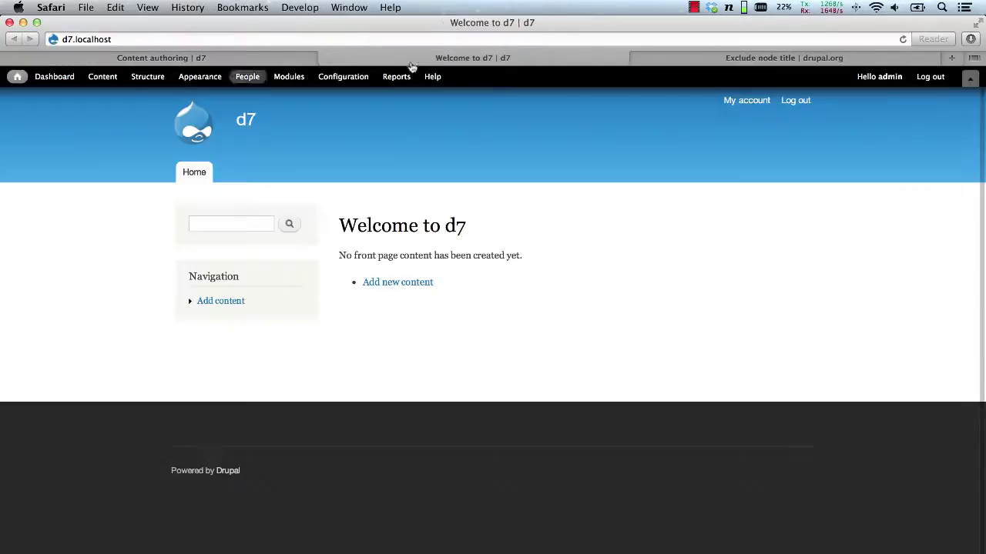
pyautogui.click(105, 80)
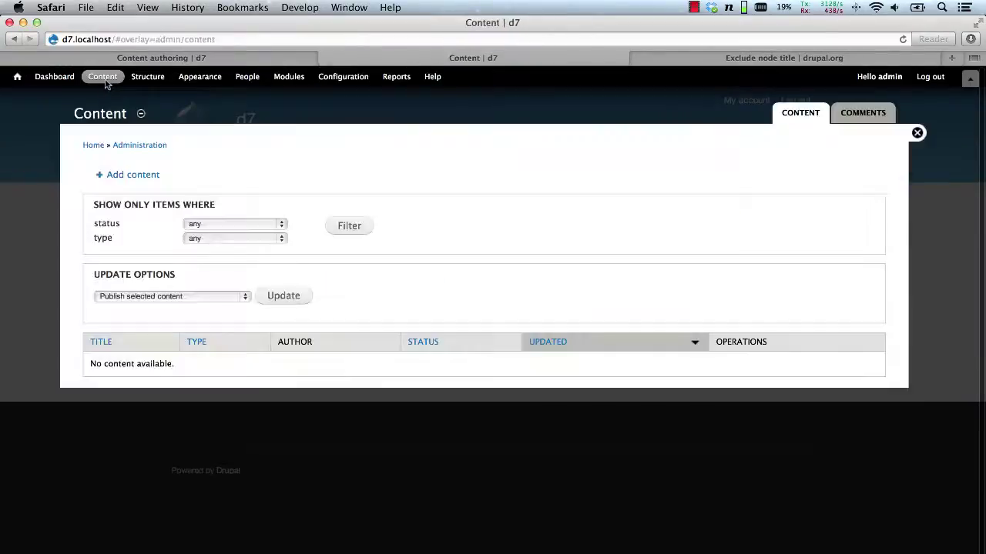
pyautogui.click(139, 176)
pyautogui.click(110, 170)
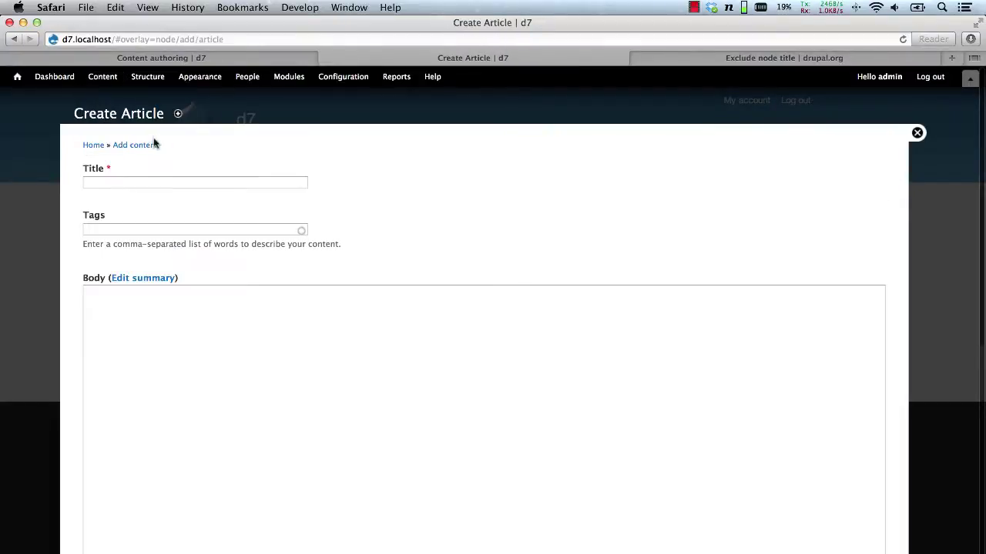
# Save the title exclusion settings on the Content authoring page and reload the article creation form
pyautogui.click(222, 62)
pyautogui.click(137, 543)
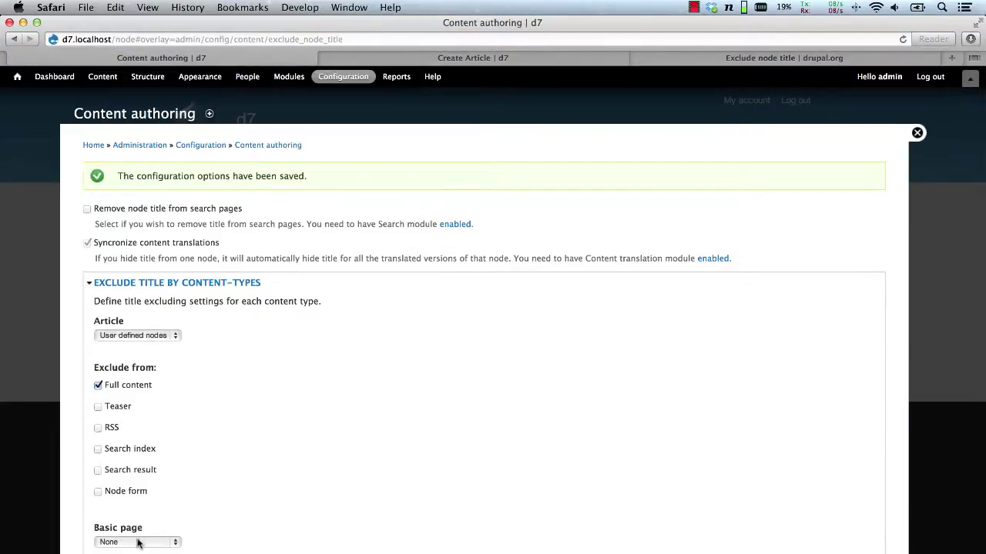
pyautogui.click(379, 57)
pyautogui.press('super+r')
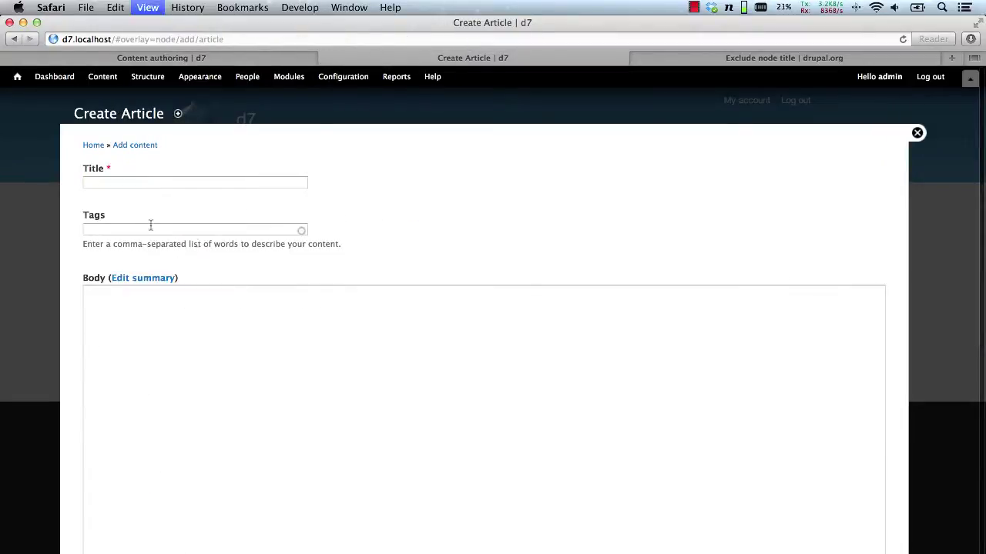
# Create and save an article titled "Test article title"
pyautogui.click(111, 179)
pyautogui.write('Test article title')
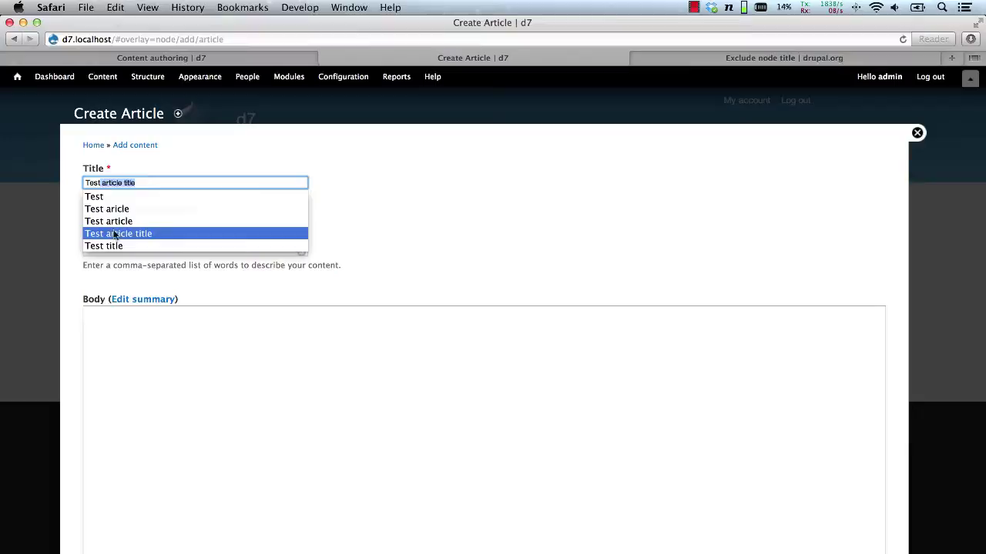
pyautogui.press('Tab')
pyautogui.click(385, 213)
pyautogui.scroll(-10, 359, 341)
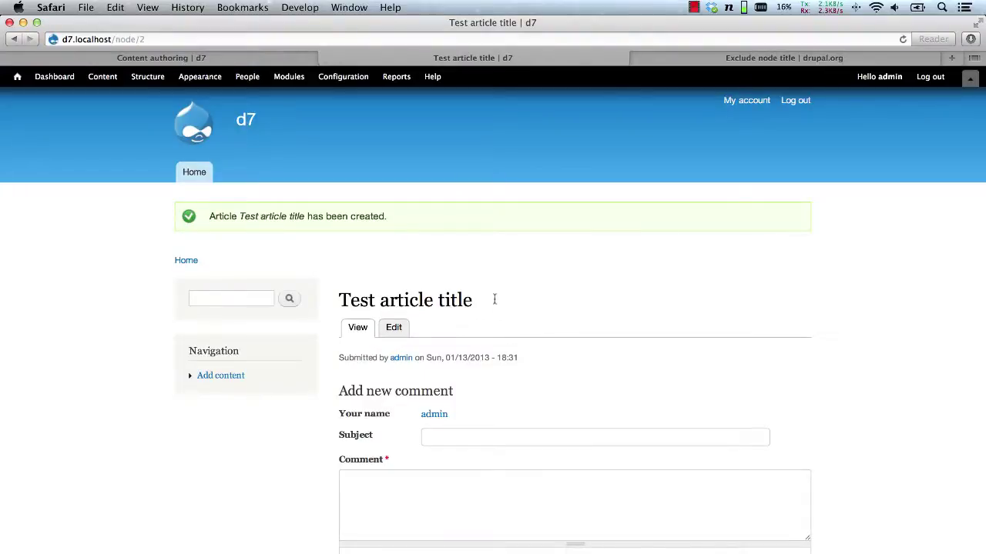
# Turn on Exclude title from display for the test article, save it, and view the front page
pyautogui.moveTo(495, 299); pyautogui.dragTo(340, 300)
pyautogui.click(542, 311)
pyautogui.click(398, 332)
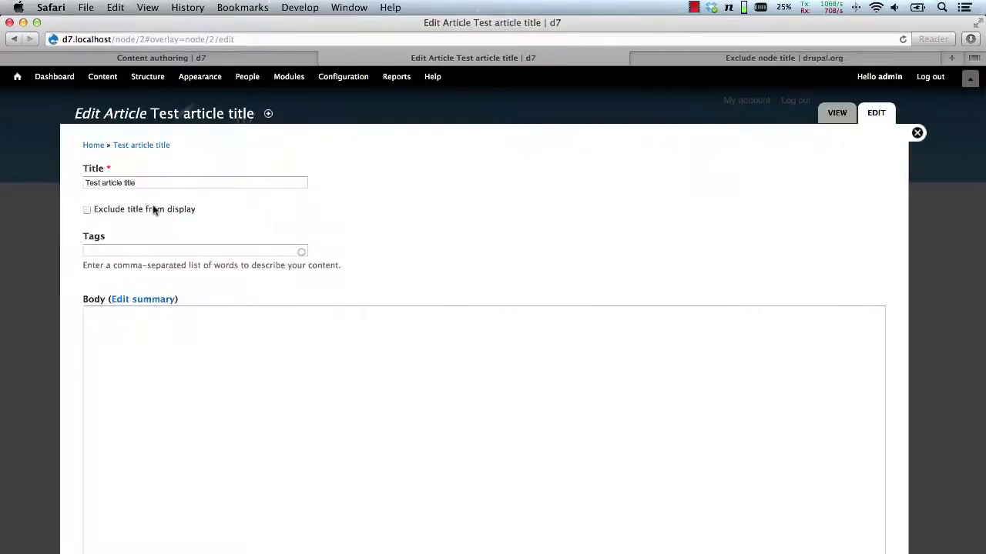
pyautogui.scroll(-10, 423, 236)
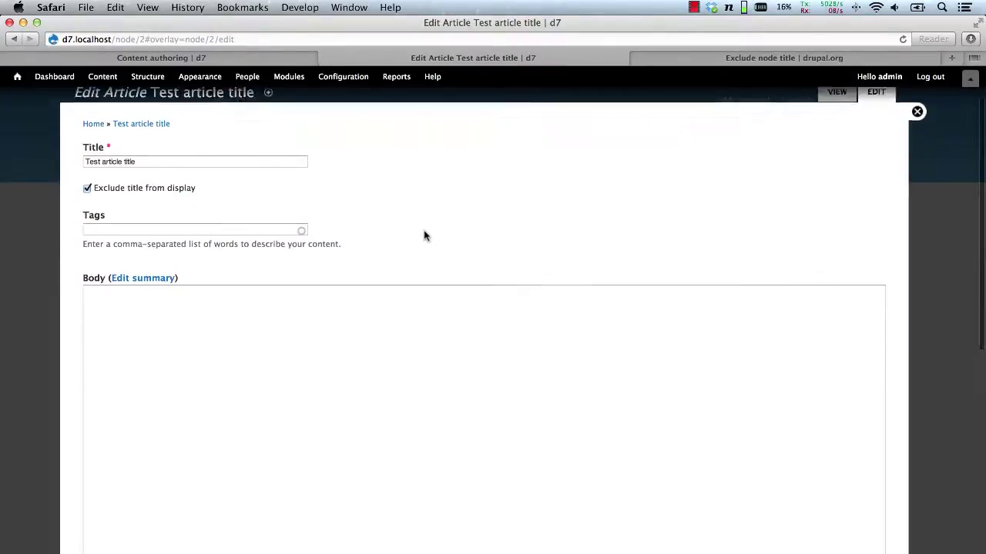
pyautogui.click(106, 518)
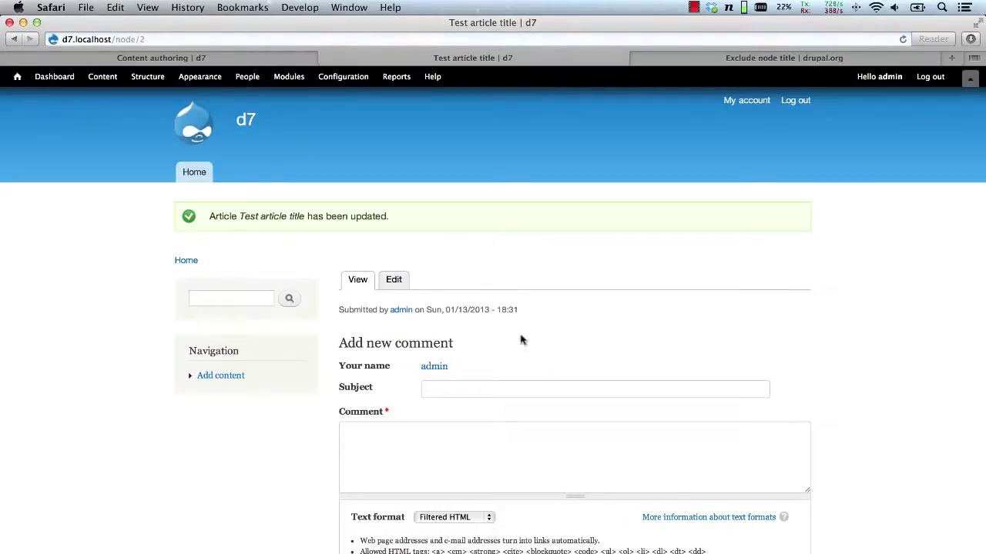
pyautogui.click(247, 120)
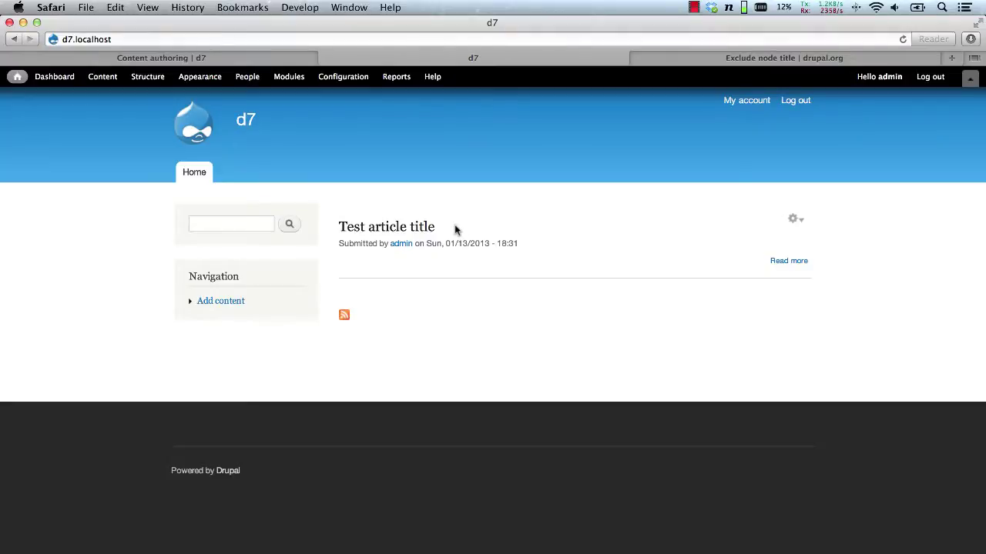
# Set title exclusion for Basic page to All nodes, excluding the title from Teaser, and save the configuration
pyautogui.click(239, 61)
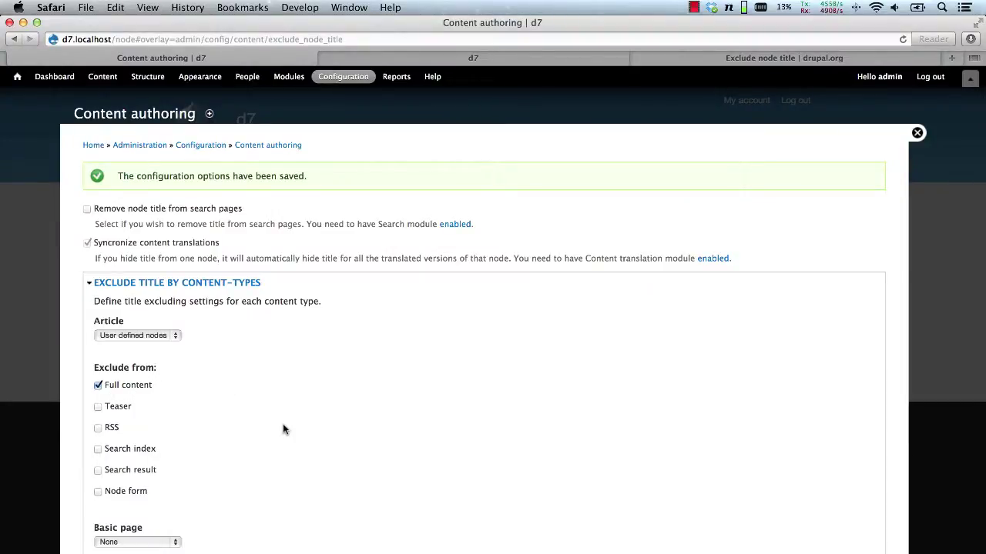
pyautogui.click(157, 545)
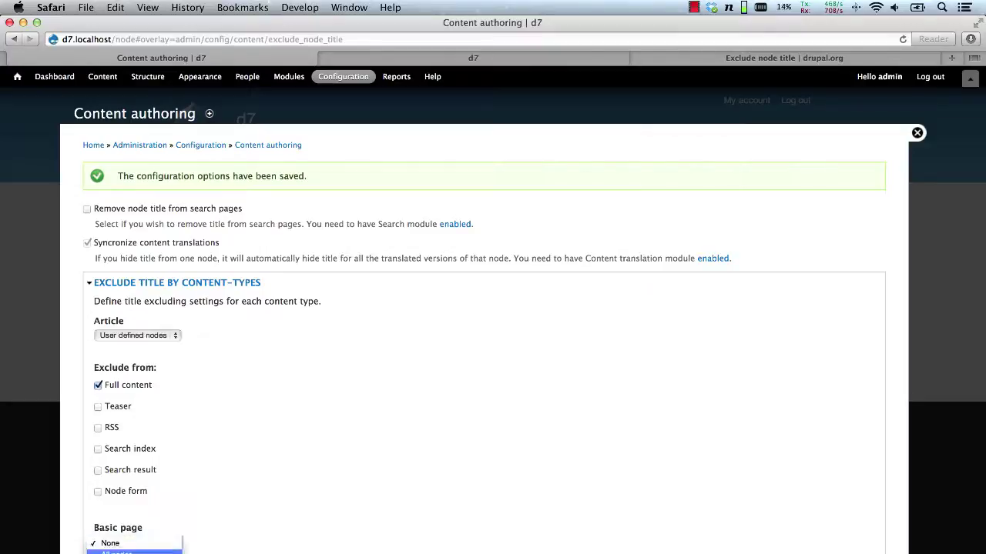
pyautogui.click(116, 552)
pyautogui.scroll(-5, 325, 466)
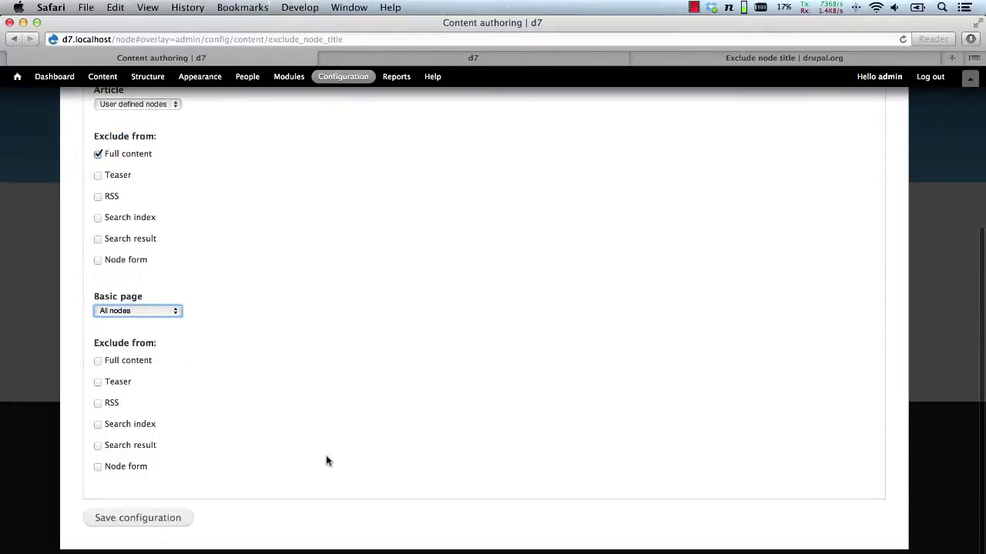
pyautogui.click(117, 381)
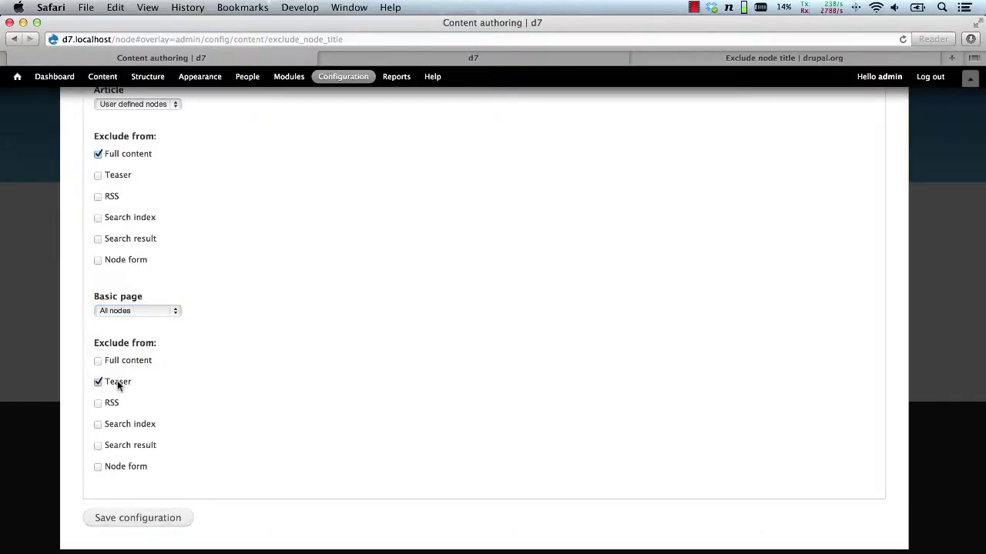
pyautogui.click(158, 518)
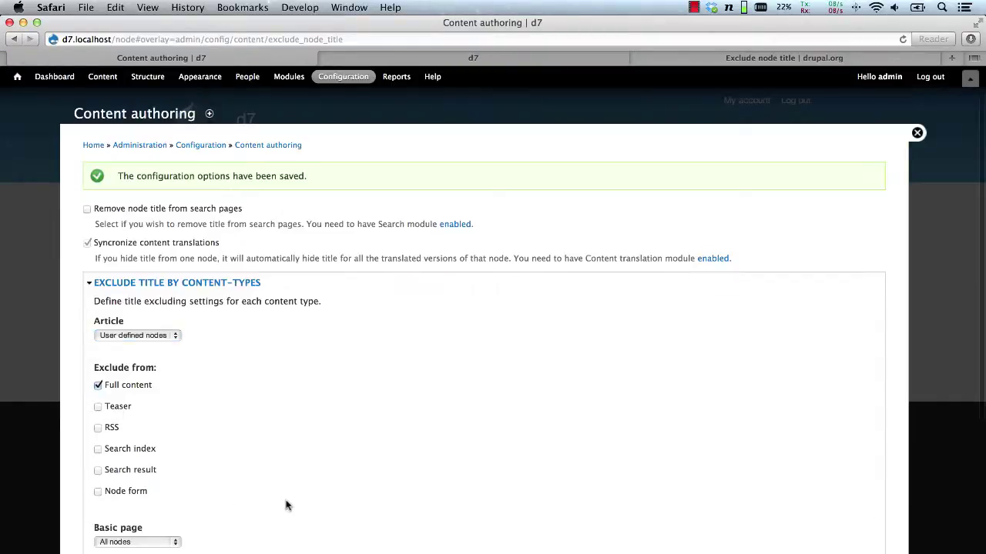
pyautogui.scroll(-3, 292, 423)
# Start a new Basic page on the d7 site with the title "Test page title"
pyautogui.click(424, 60)
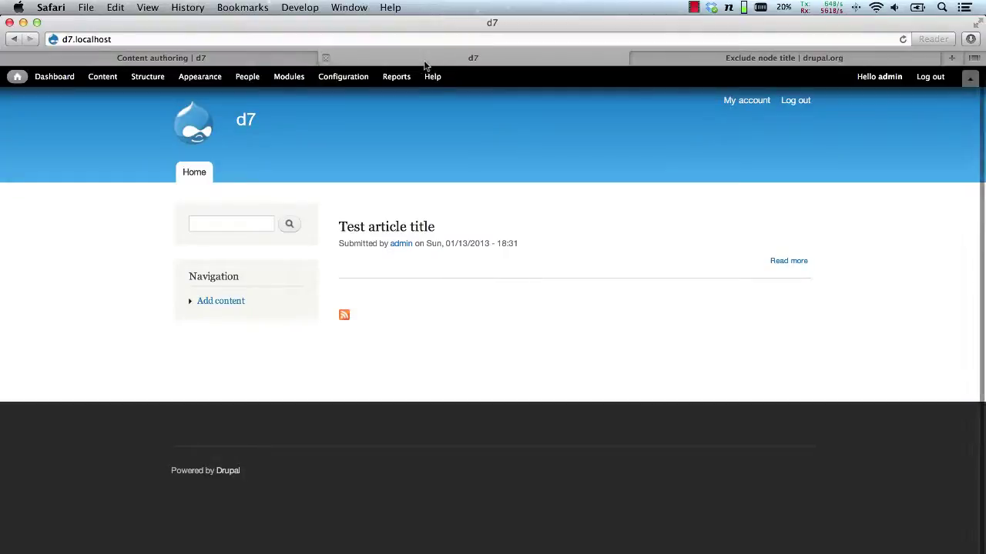
pyautogui.click(98, 79)
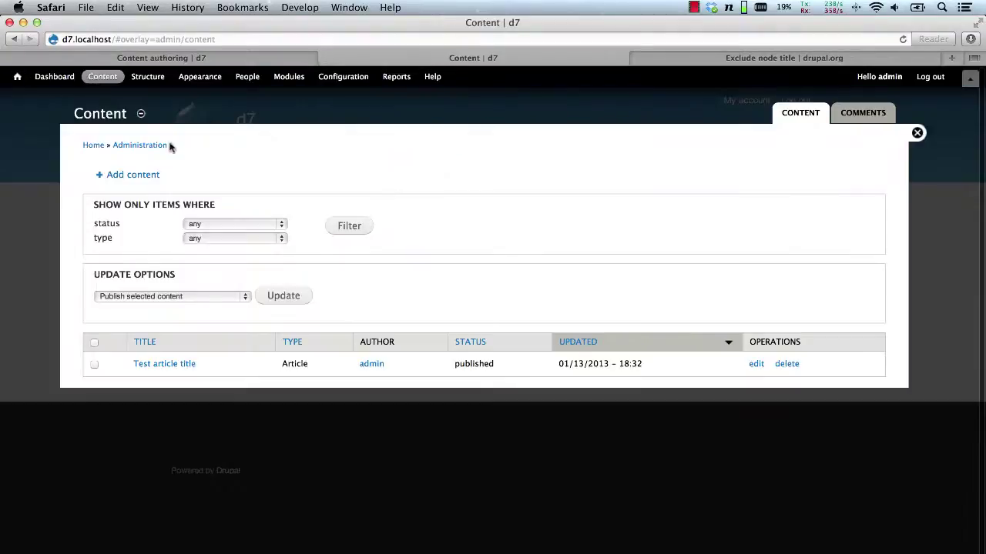
pyautogui.click(124, 176)
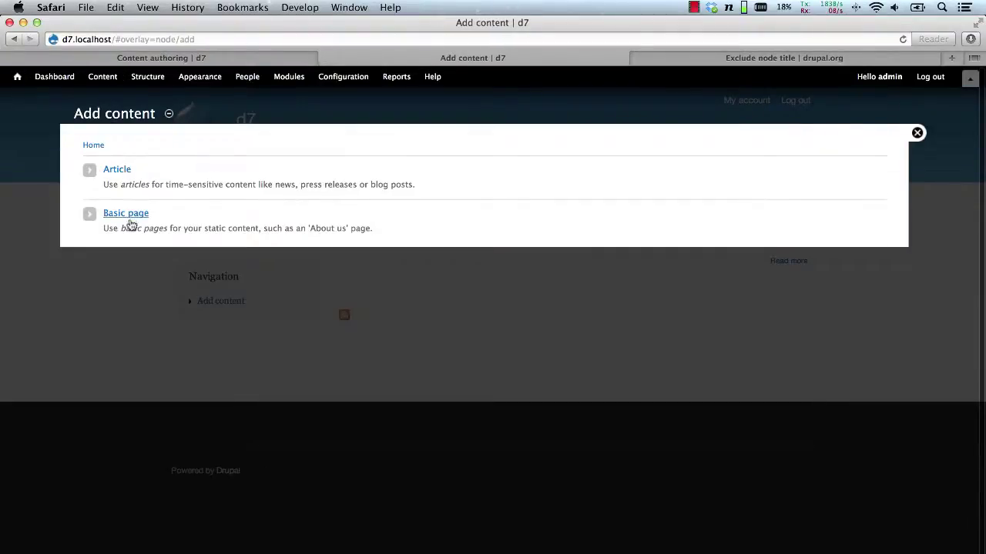
pyautogui.click(130, 219)
pyautogui.click(128, 181)
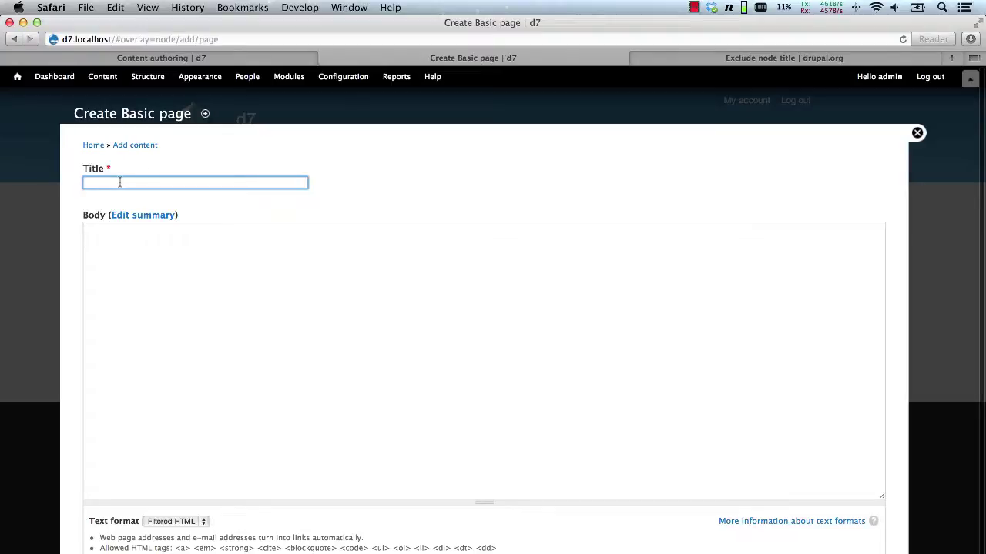
pyautogui.write('Test page title')
# Set the new basic page as Promoted to front page in its publishing options and save it
pyautogui.scroll(-5, 194, 321)
pyautogui.click(152, 486)
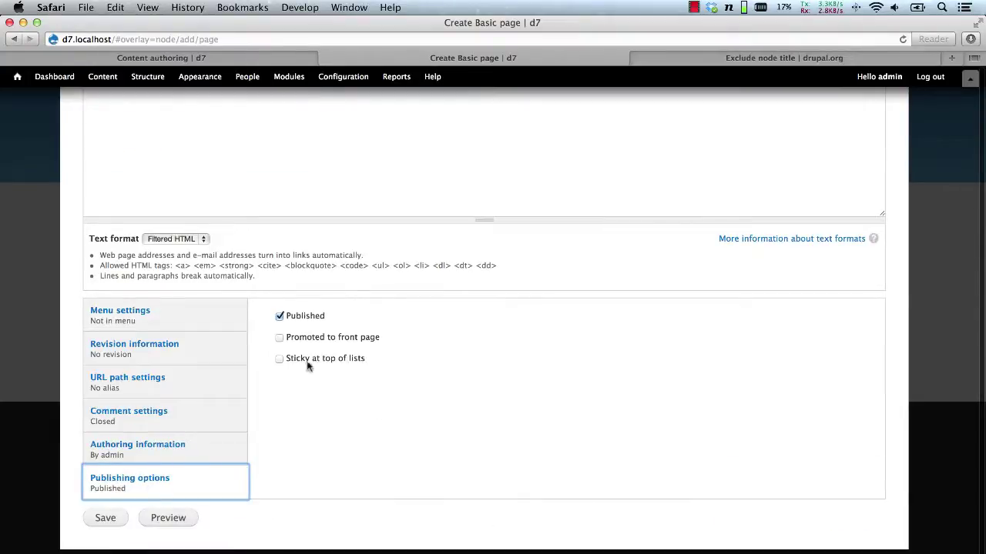
pyautogui.click(324, 340)
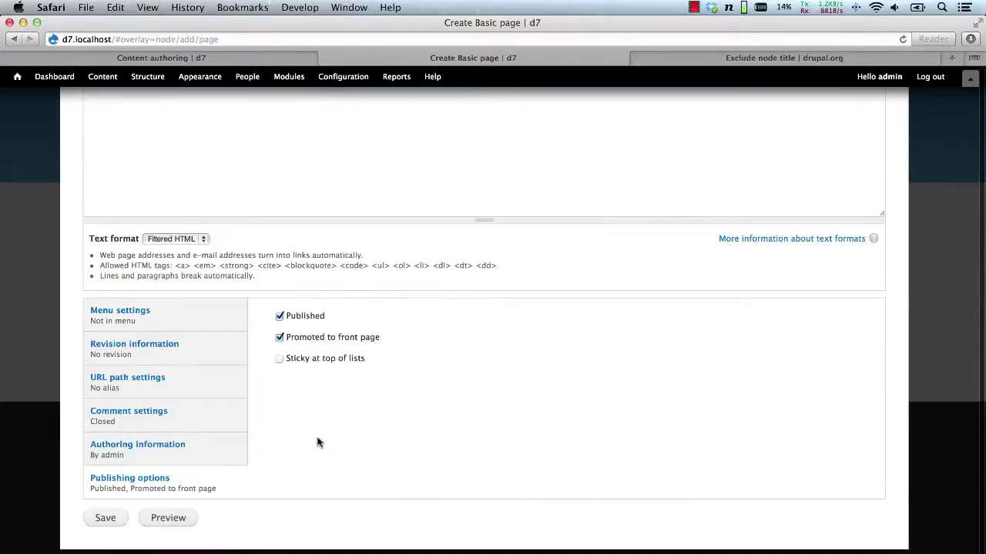
pyautogui.click(105, 518)
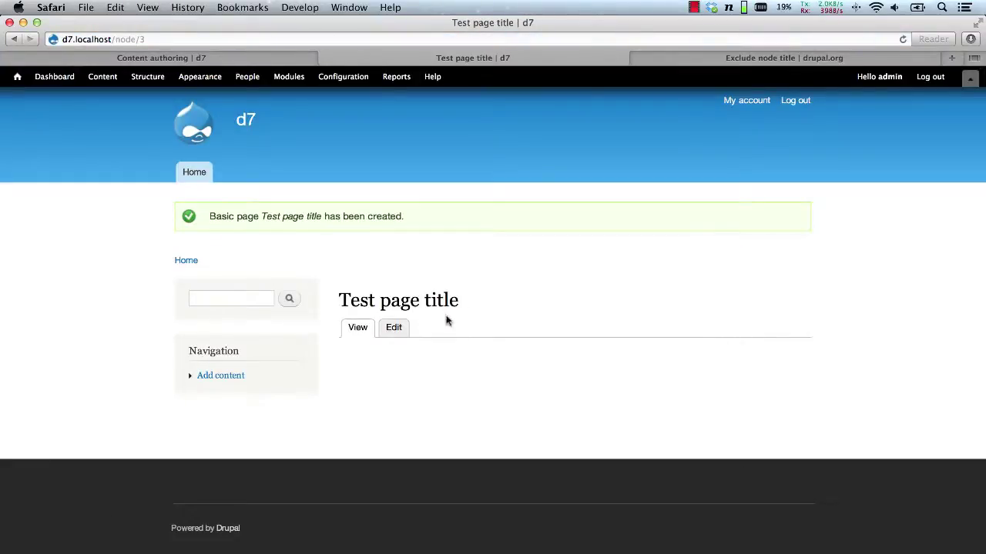
# Check how the basic page's title displays on its full page and in its front page teaser
pyautogui.moveTo(474, 301); pyautogui.dragTo(334, 302)
pyautogui.click(493, 301)
pyautogui.click(194, 171)
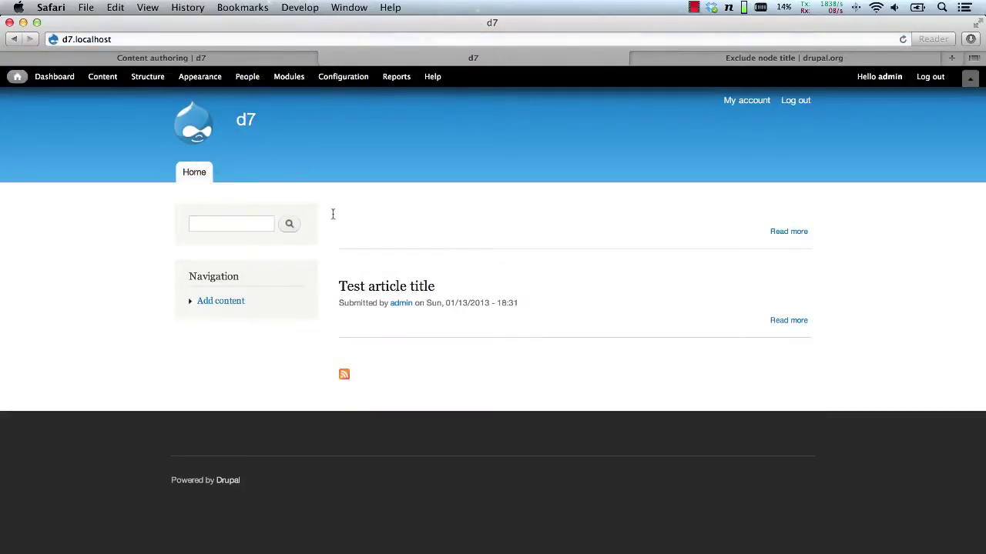
# For Basic page, exclude the title from Full content instead of Teaser and save the configuration
pyautogui.moveTo(341, 219)
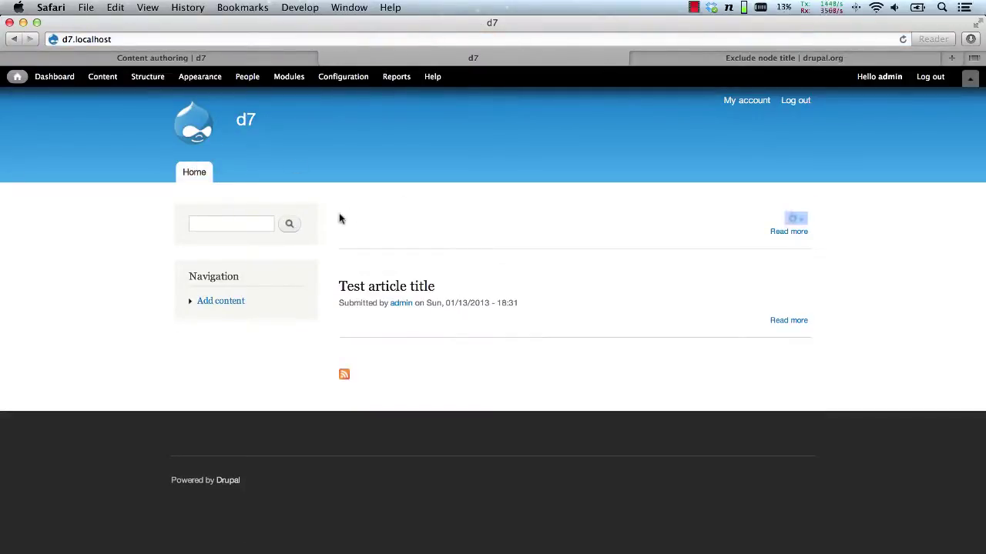
pyautogui.click(213, 57)
pyautogui.click(126, 381)
pyautogui.click(142, 361)
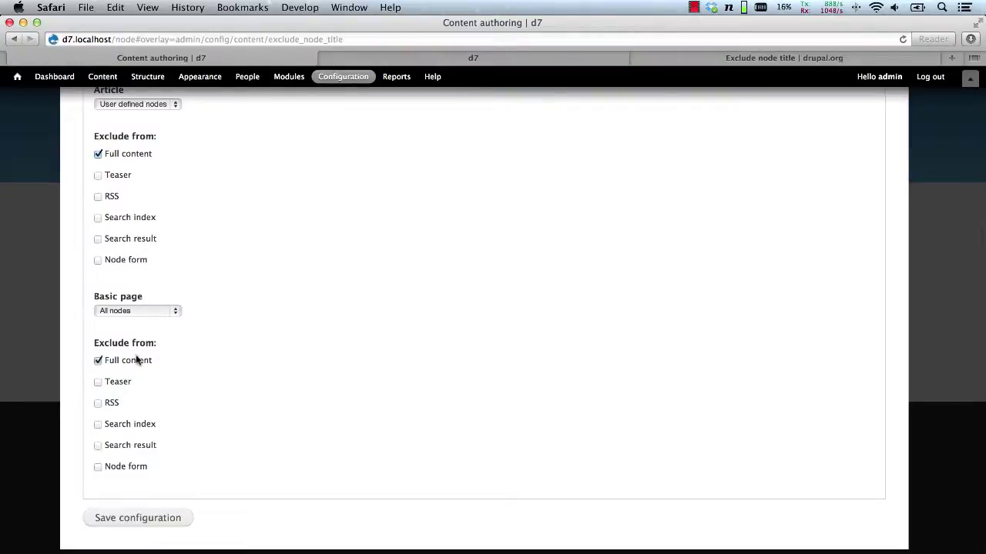
pyautogui.click(154, 521)
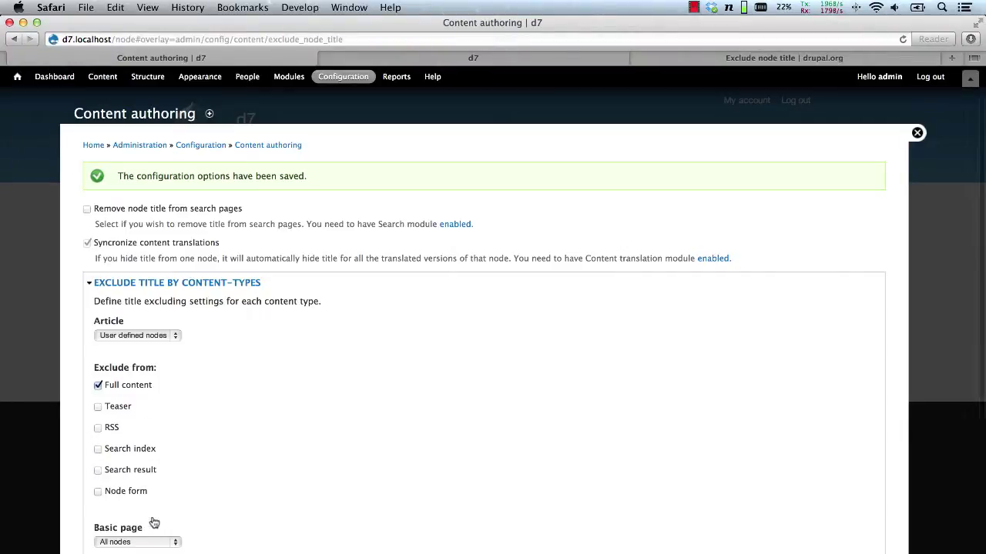
# Reload the d7 front page and check the basic page's title in its teaser and on its full page
pyautogui.click(390, 62)
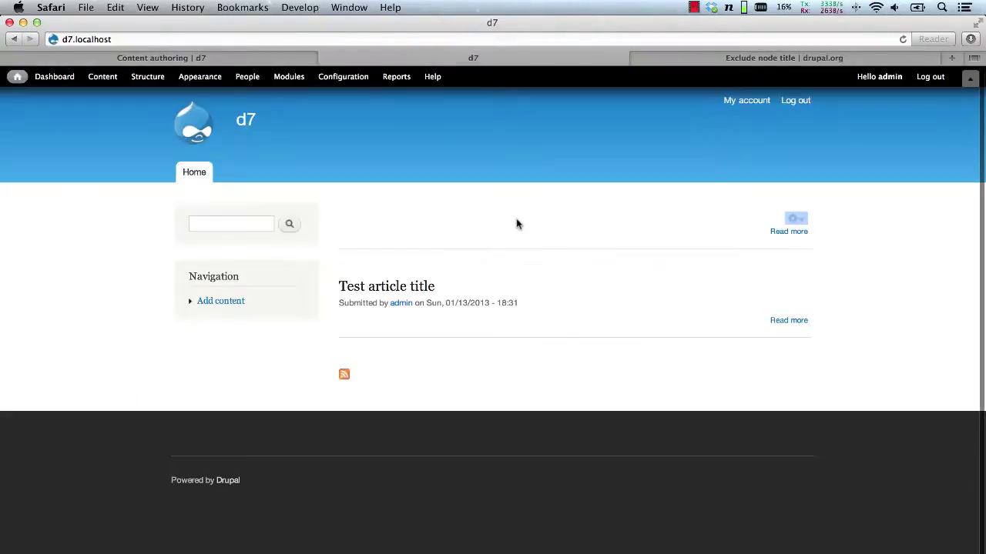
pyautogui.press('super+r')
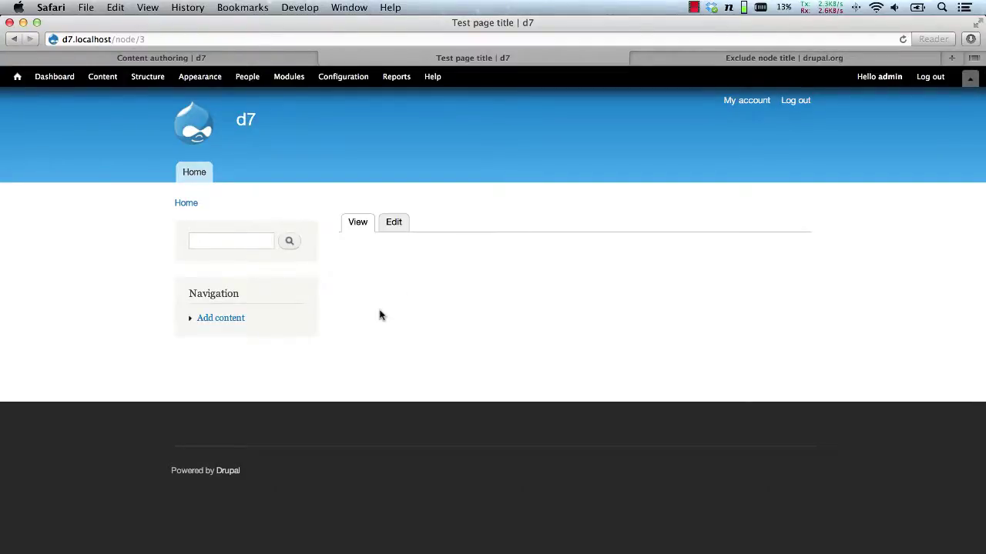
# Switch to Sequel Pro and examine the exclude_node_title entries in the d7 database's variable table
pyautogui.press('super+Tab')
pyautogui.press('super+Tab')
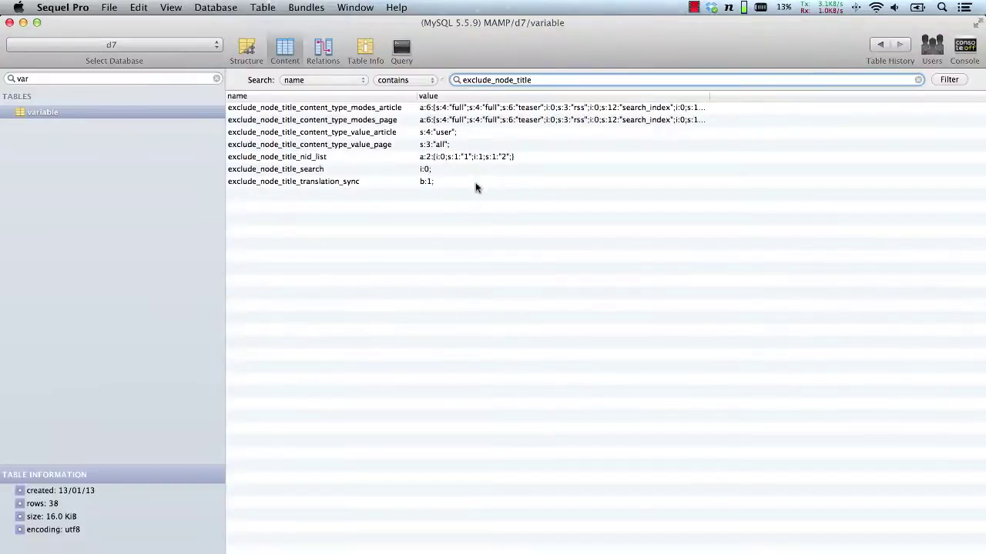